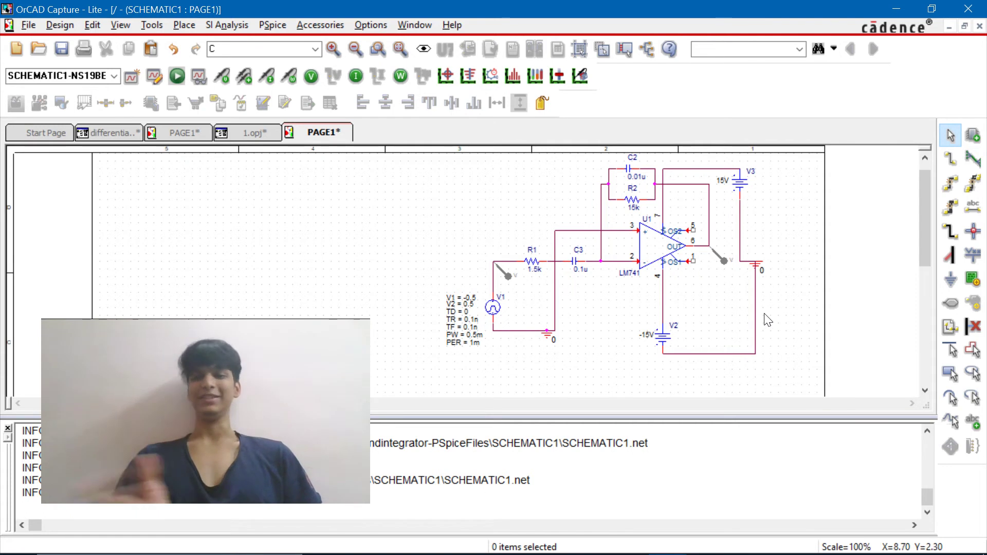
- Paste a ground (0) symbol and attach it to the free end of V3's supply wire
click(492, 315)
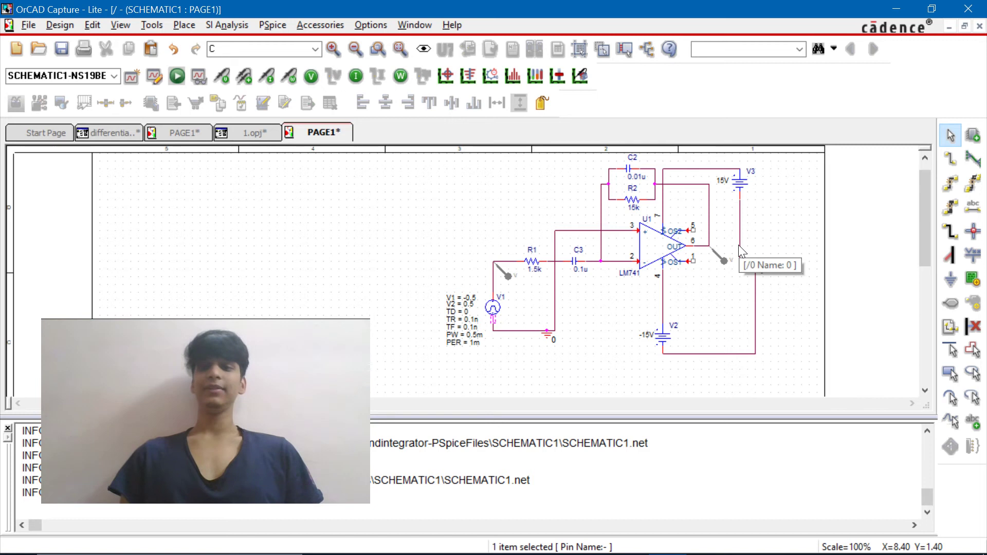
key(ctrl+v)
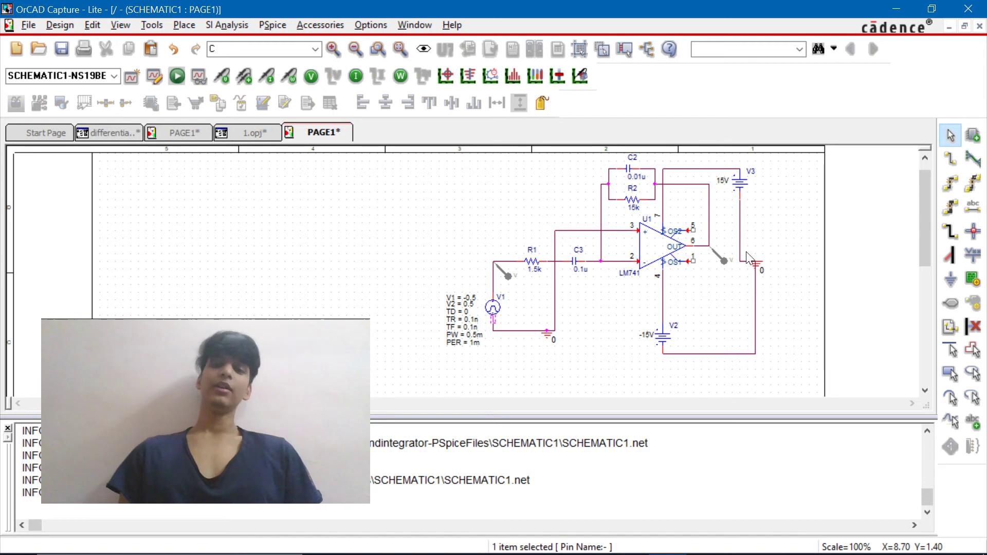
click(747, 256)
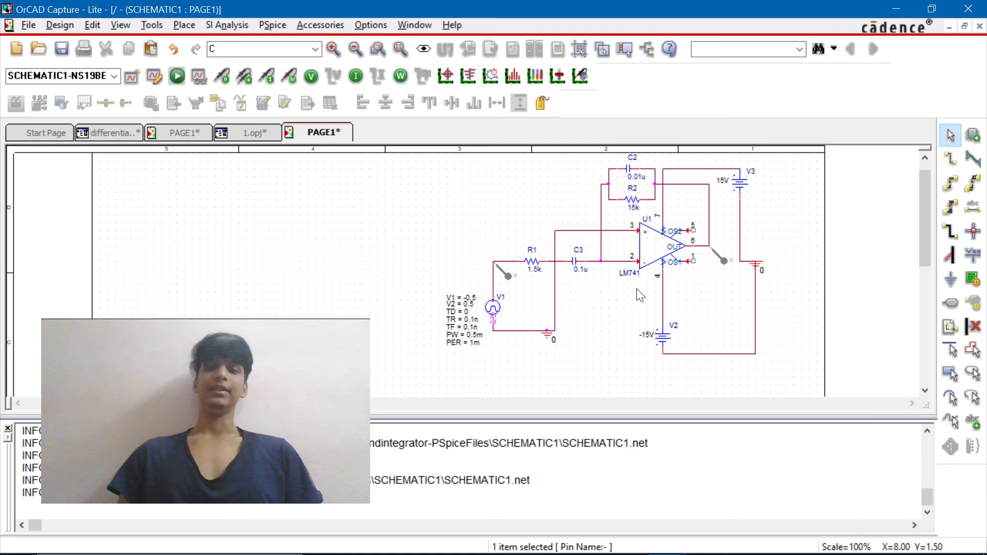
click(274, 27)
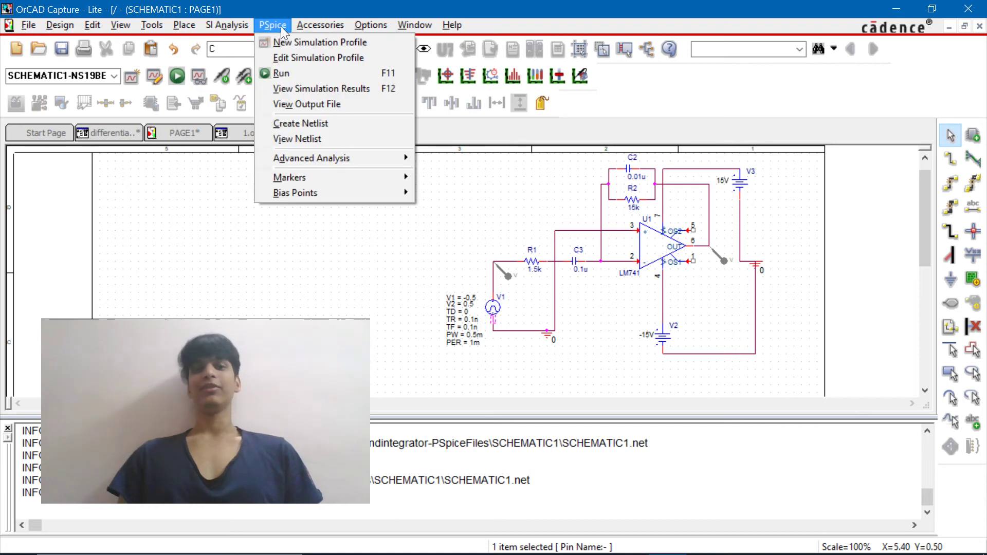
click(288, 57)
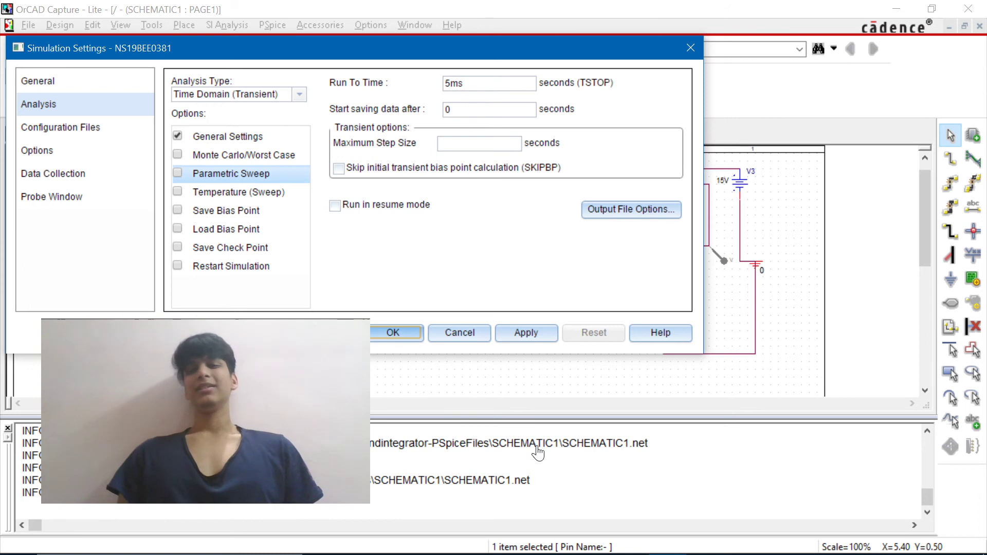
key(Return)
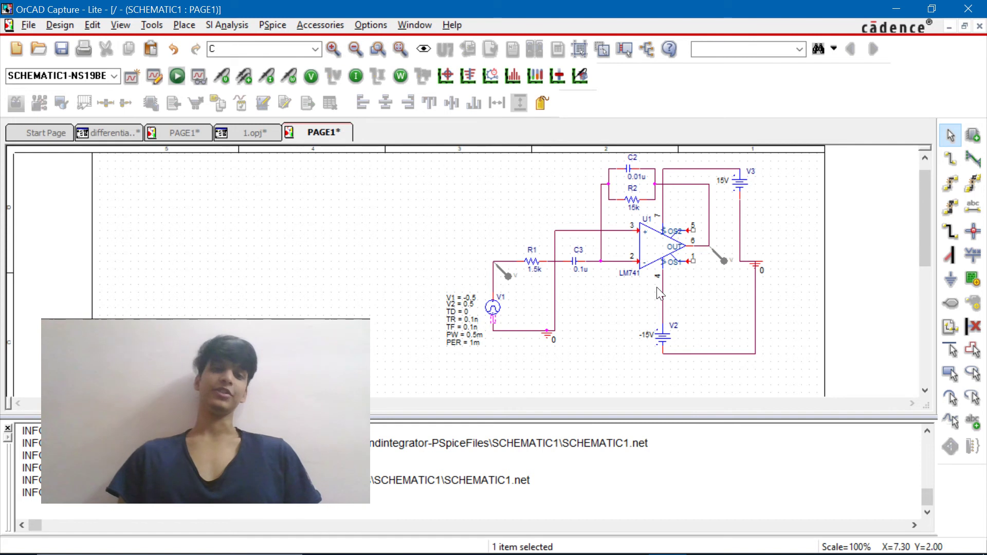
- Run the PSpice simulation and bring the waveform viewer to the front
click(276, 24)
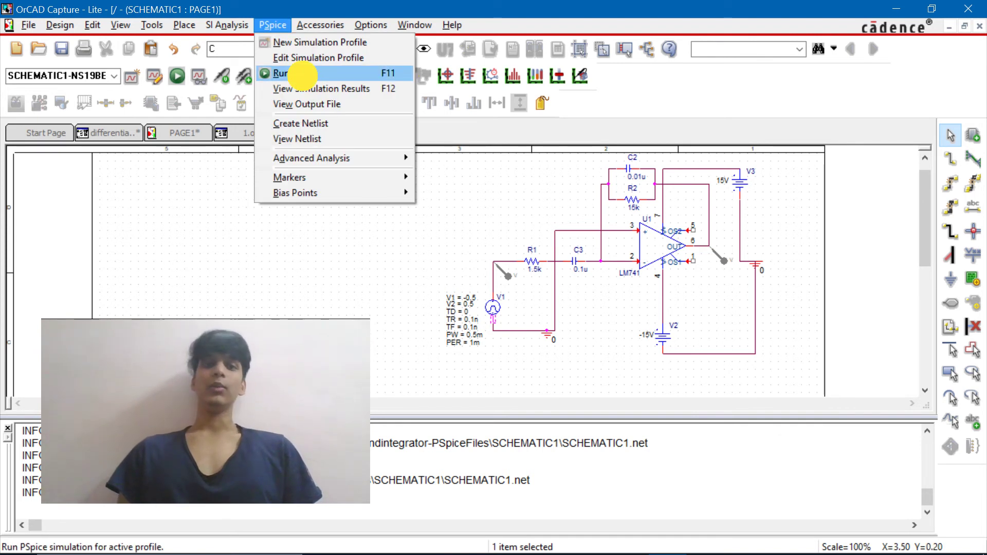
click(302, 76)
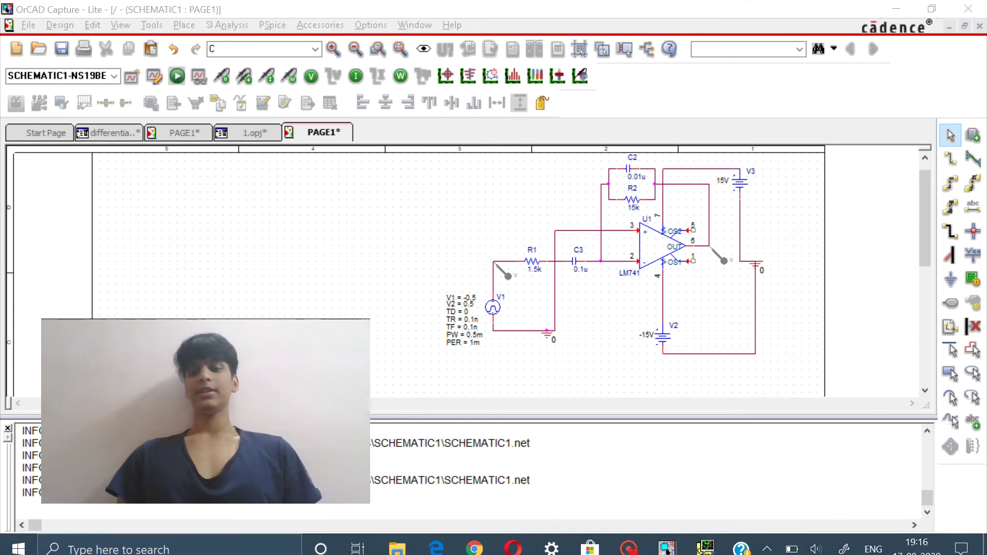
click(706, 549)
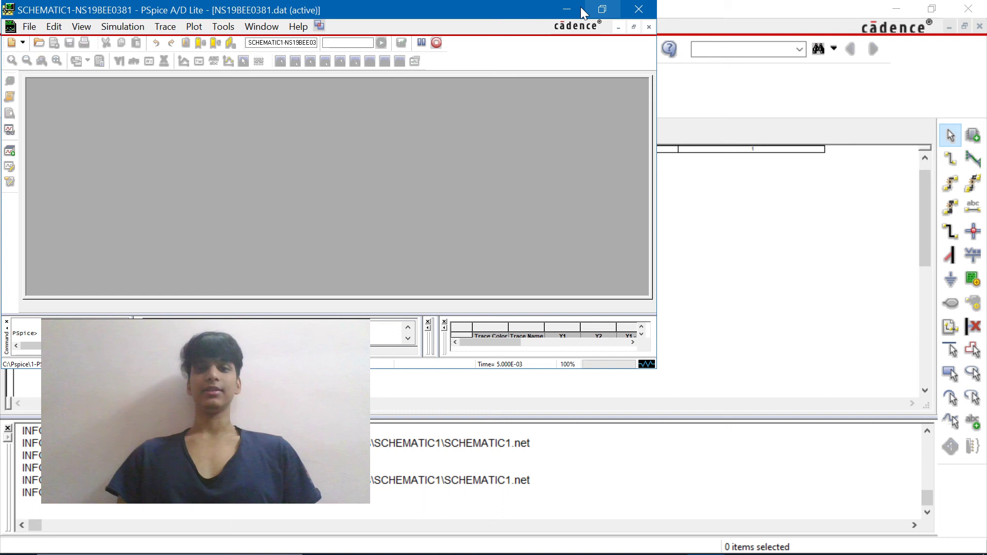
- Restore the waveform window to a smaller size and move it to the screen's right side
click(602, 9)
click(600, 14)
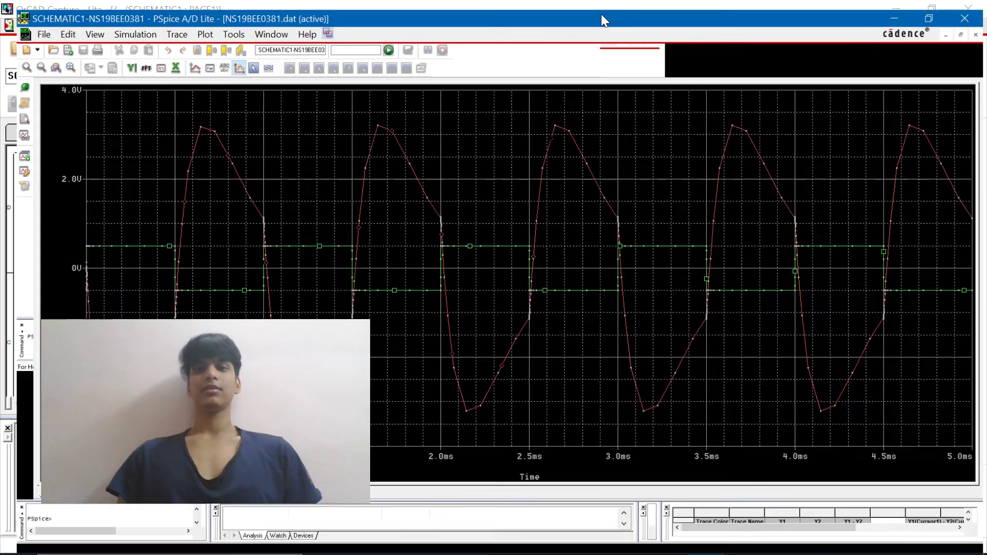
click(932, 8)
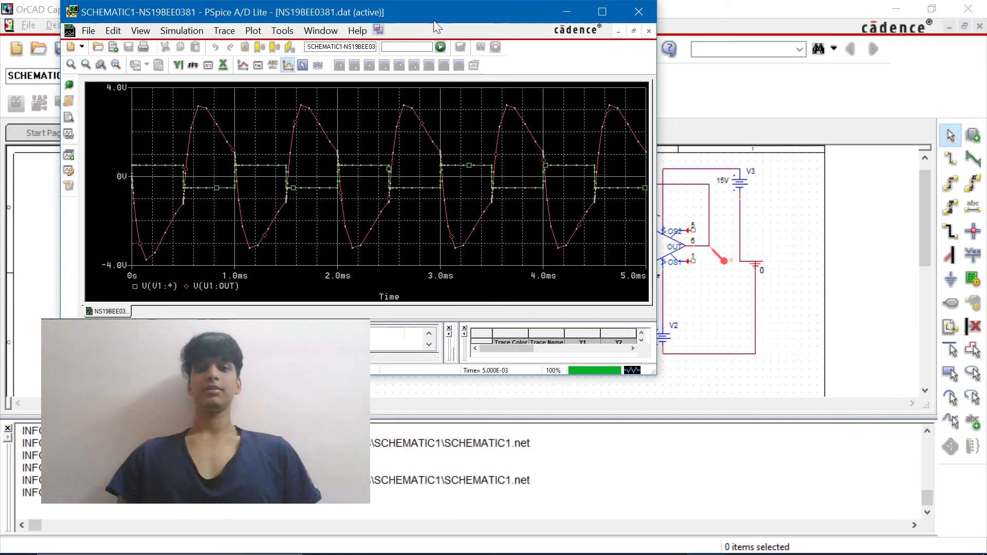
drag(432, 12, 753, 47)
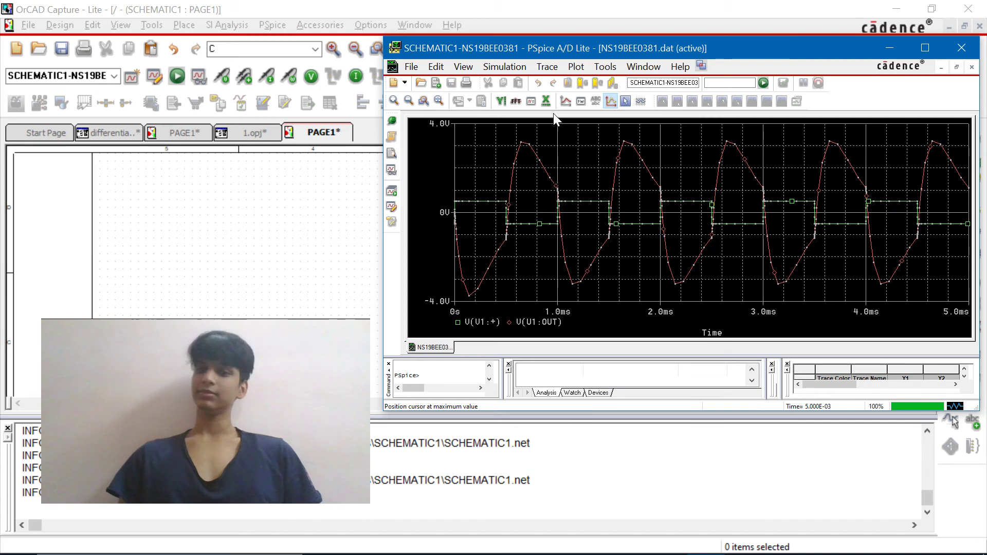
- Turn on the cursor and label the input trace level -500.000m
click(565, 101)
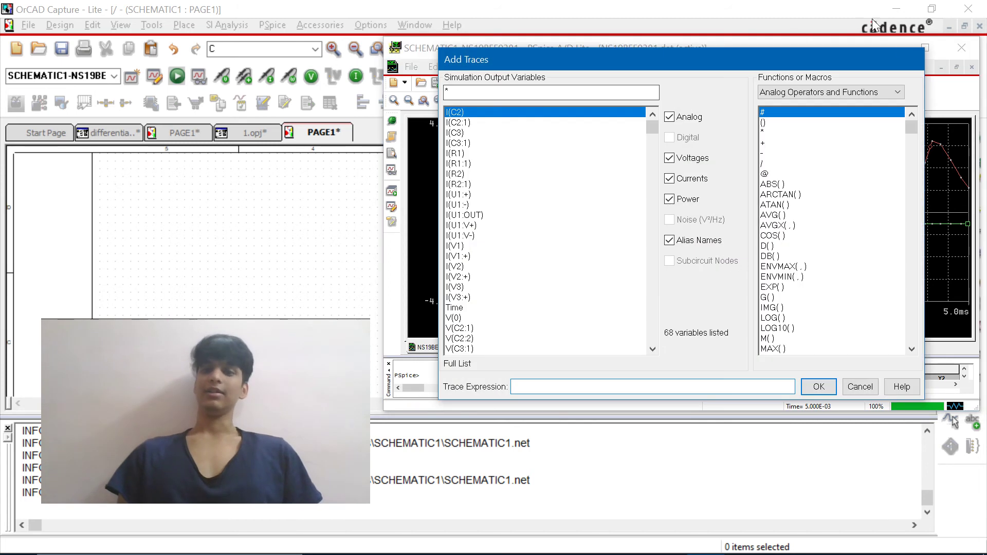
click(871, 393)
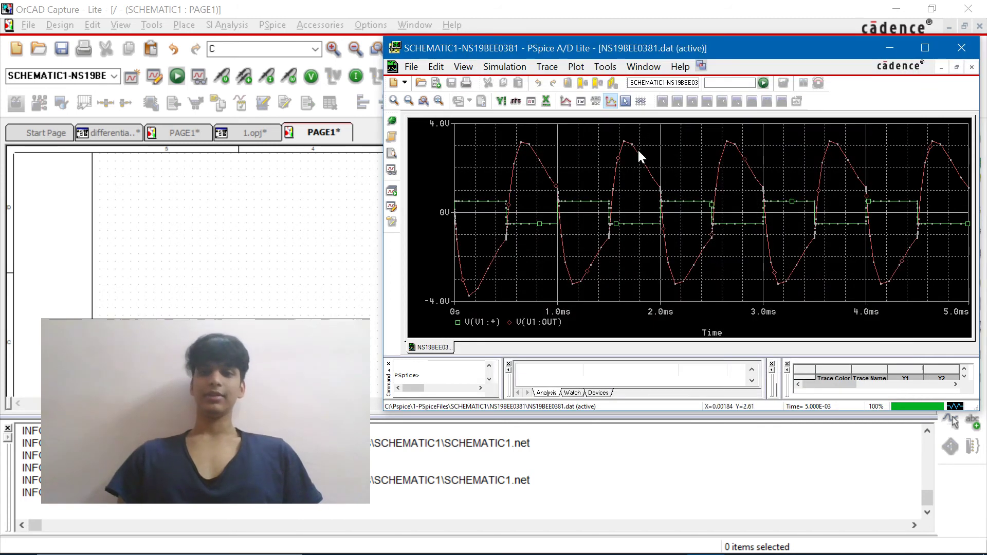
click(624, 98)
click(522, 161)
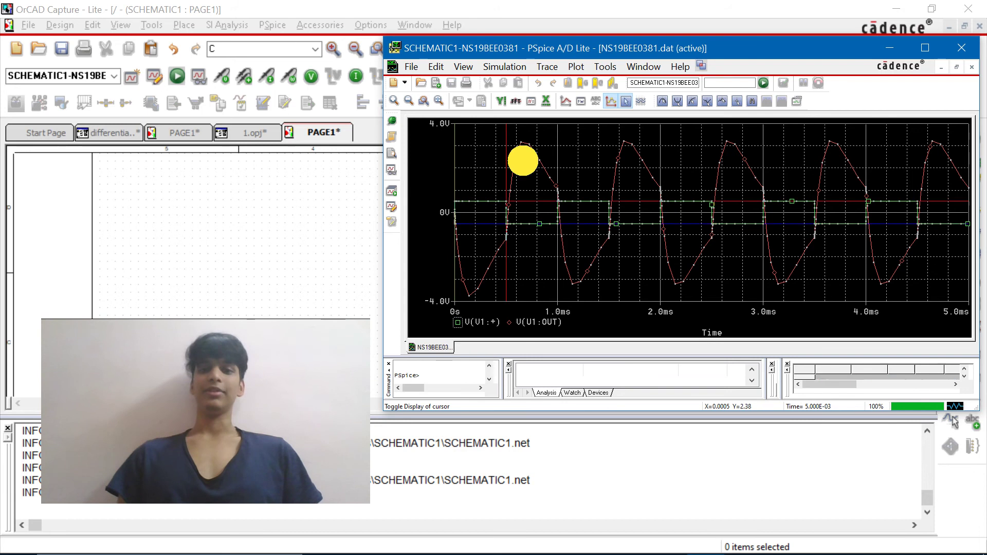
click(754, 101)
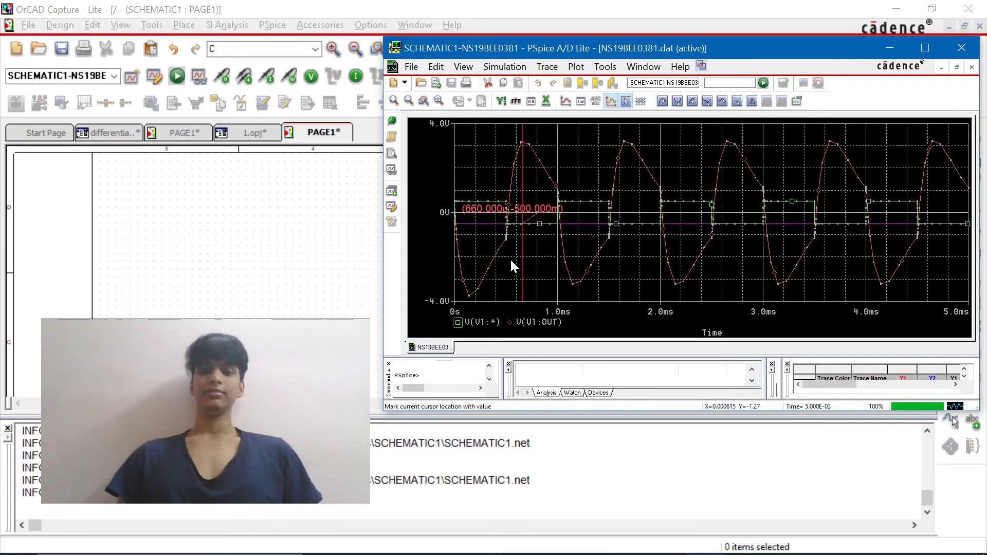
- Label the V(U1:OUT) peak 3.1169, then close the waveform window
click(509, 322)
drag(562, 216, 525, 167)
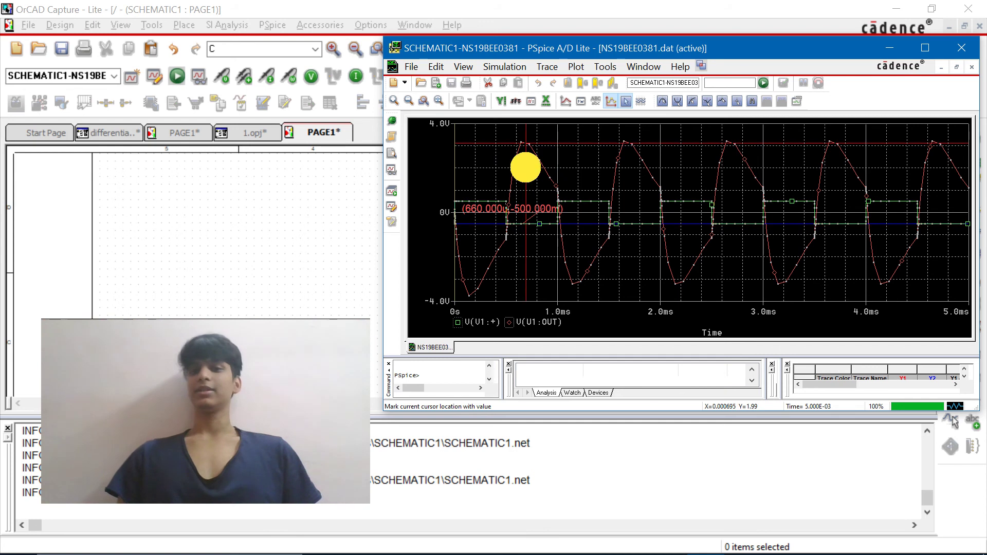
click(798, 100)
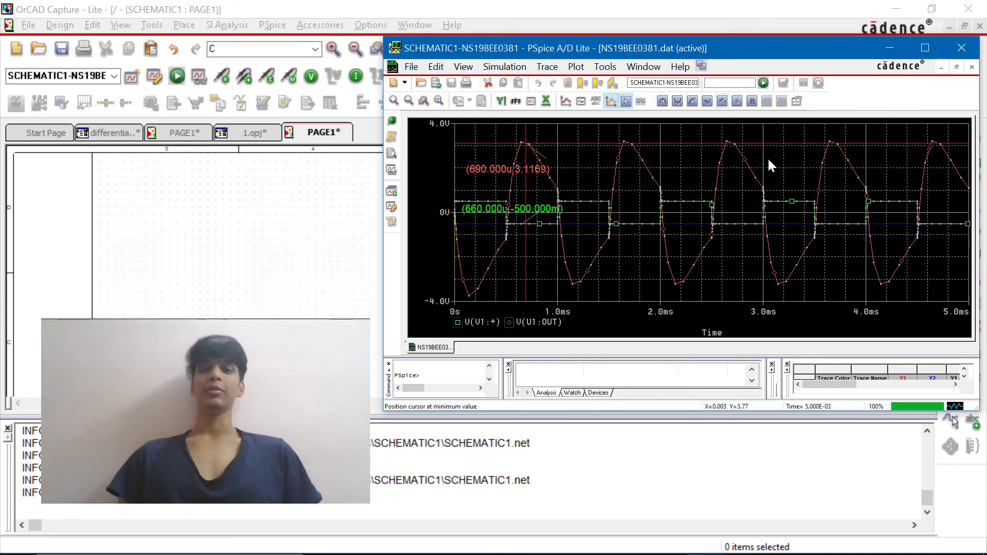
click(963, 51)
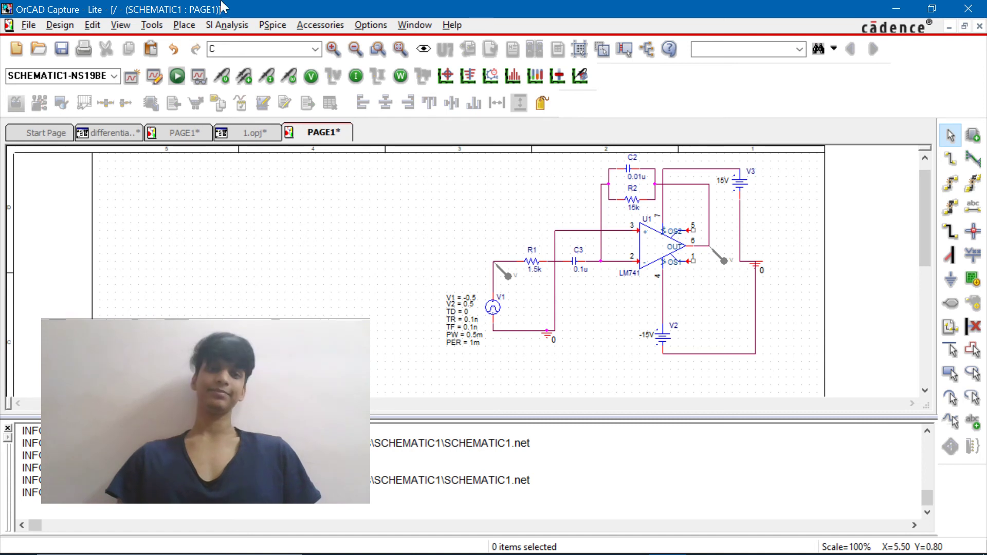
- Box-select the whole LM741 circuit and drag it further right on the page
click(178, 131)
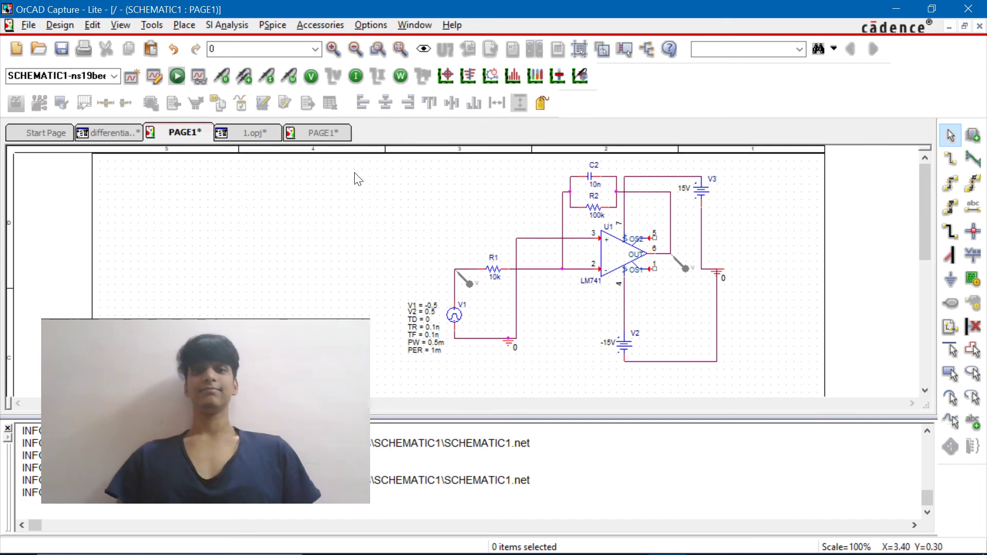
click(455, 181)
drag(455, 181, 823, 405)
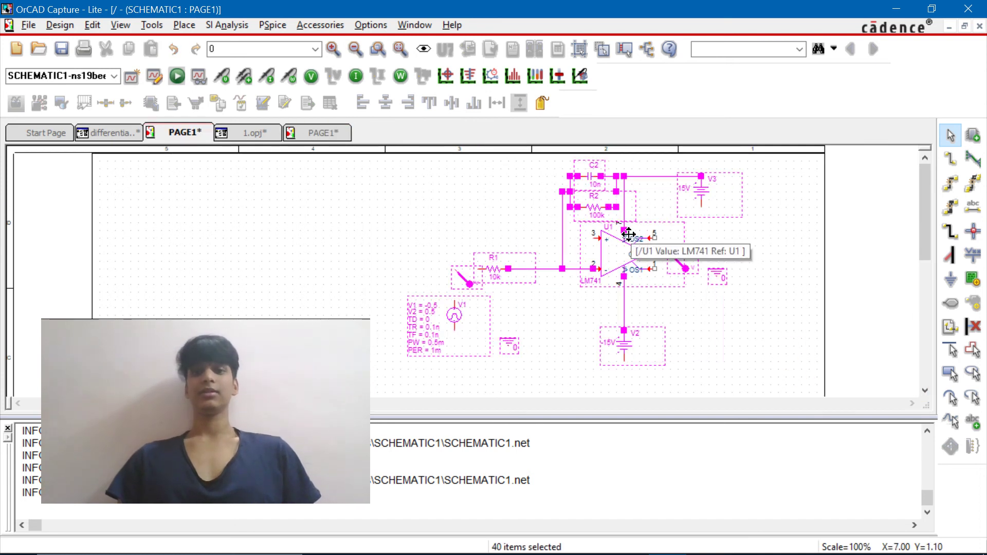
drag(616, 235, 717, 229)
click(537, 199)
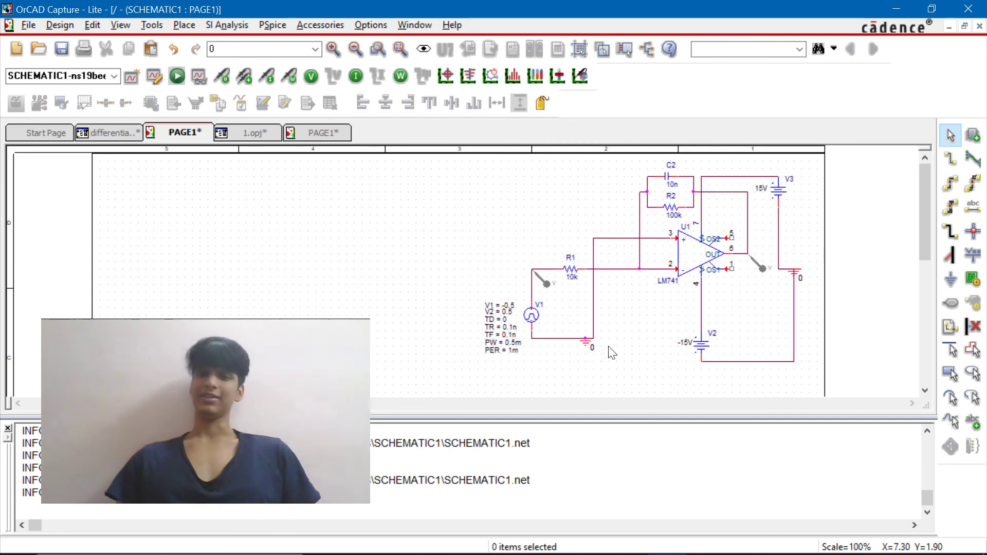
click(536, 318)
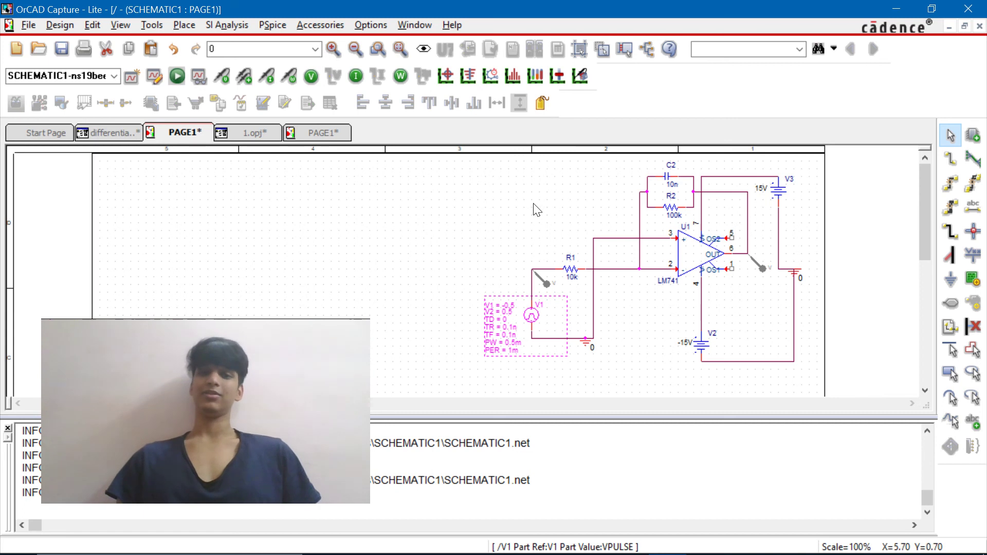
click(531, 222)
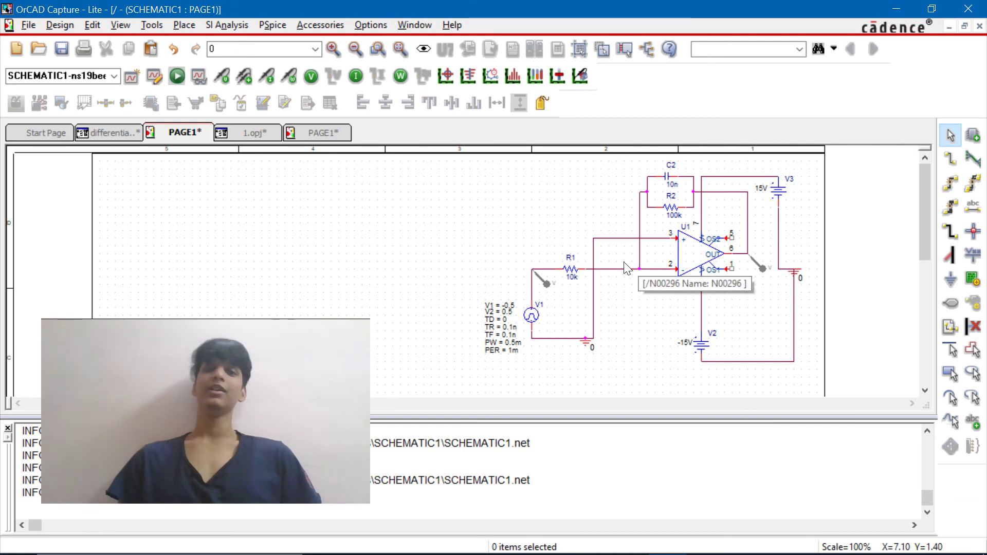
click(271, 26)
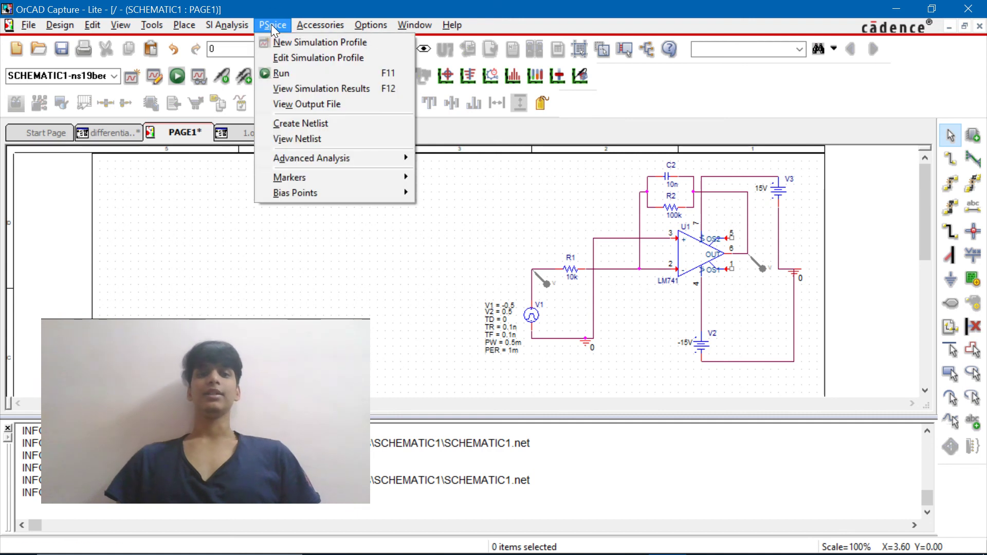
click(317, 58)
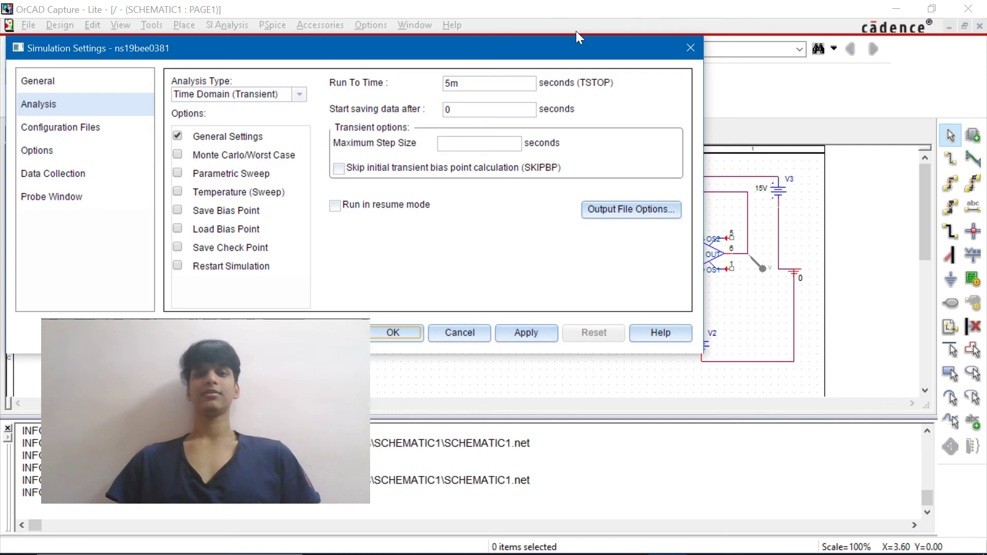
click(656, 38)
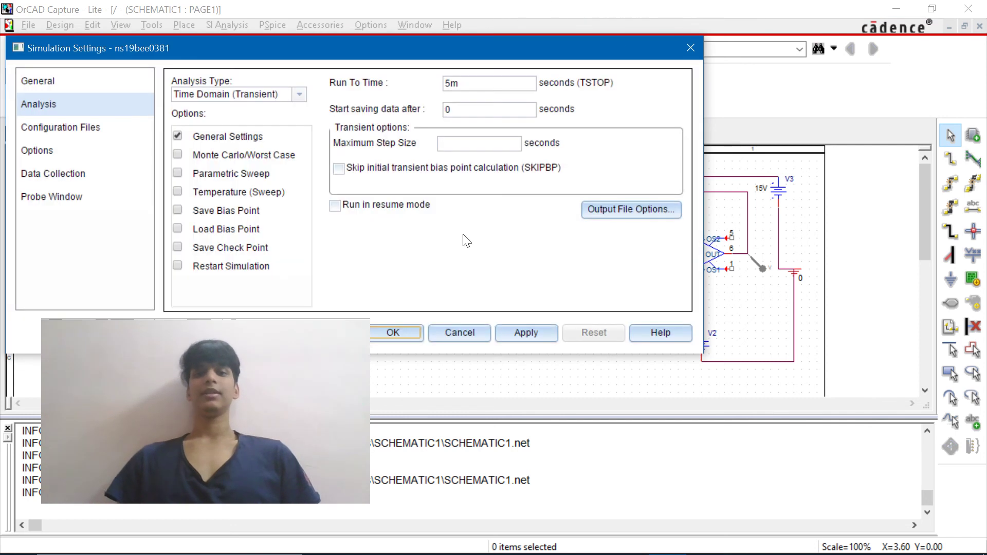
click(409, 334)
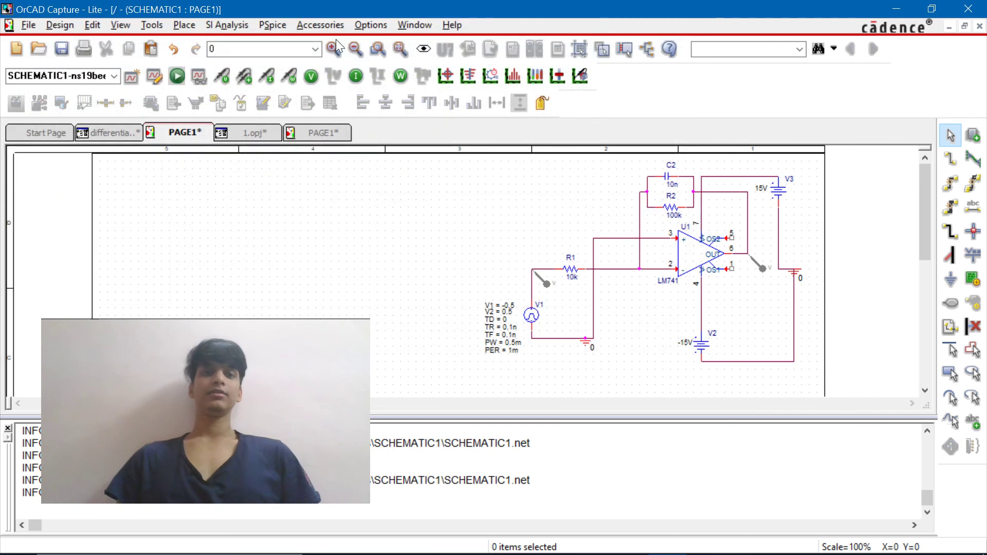
- Run the integrator simulation and bring up the PSpice A/D results window
click(279, 25)
click(334, 69)
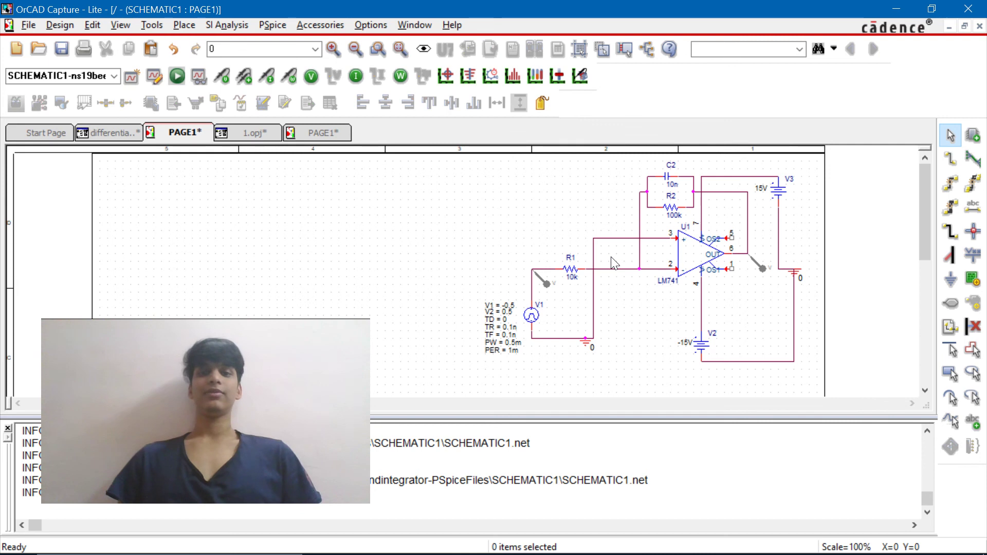
click(720, 545)
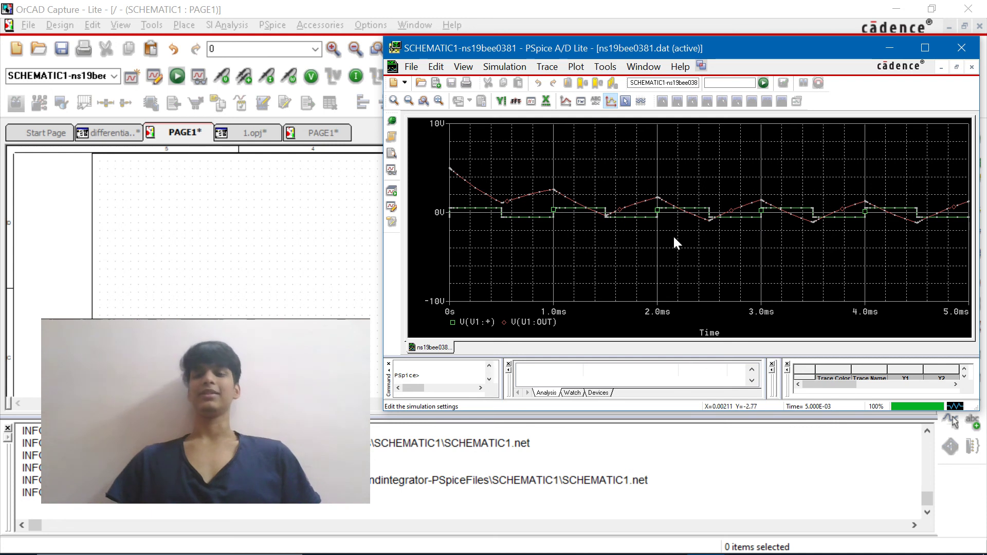
- Turn on the cursor and label the input waveform point at 1.1683m
click(625, 99)
click(542, 204)
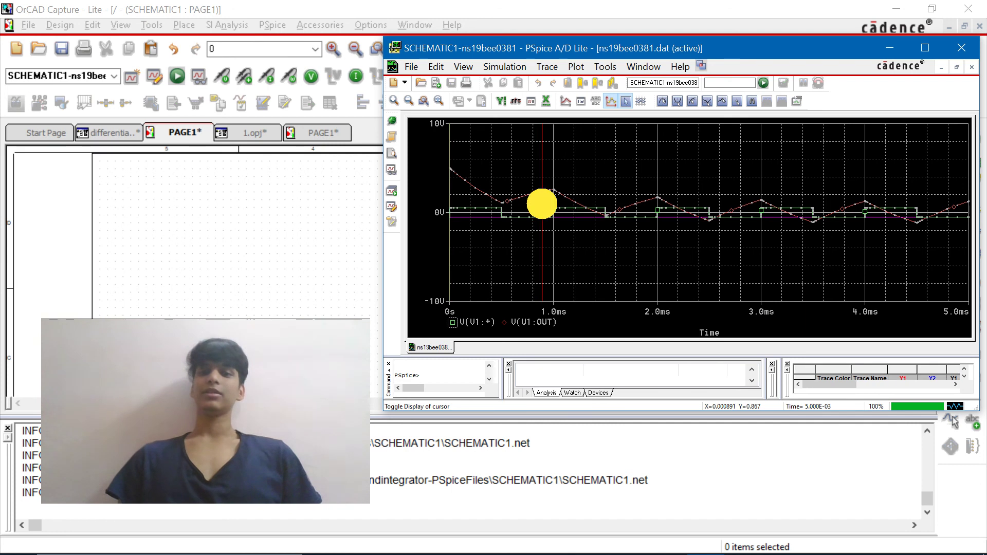
drag(542, 204, 572, 204)
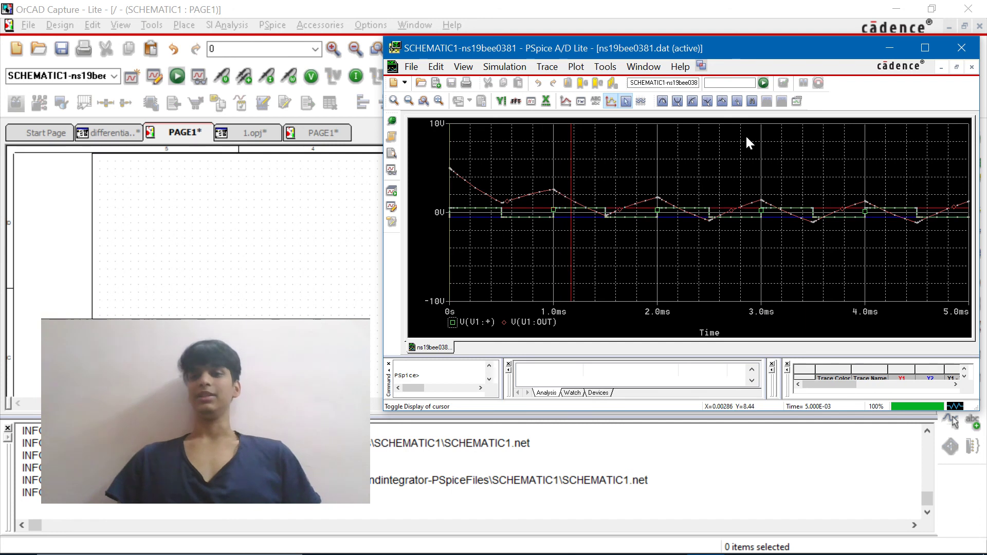
click(796, 101)
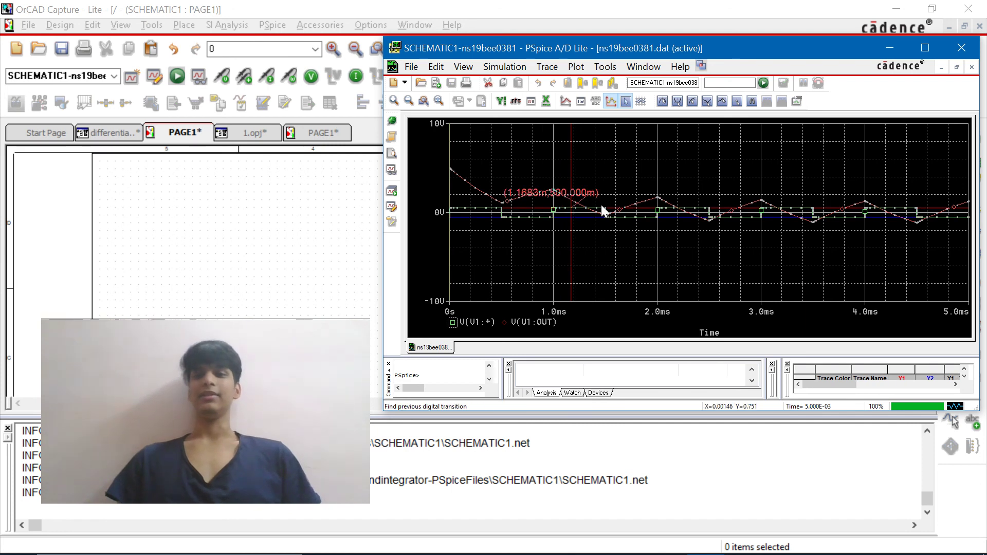
- Label the output peak (9.901u, 4.9269), then close the results window
drag(601, 205, 653, 207)
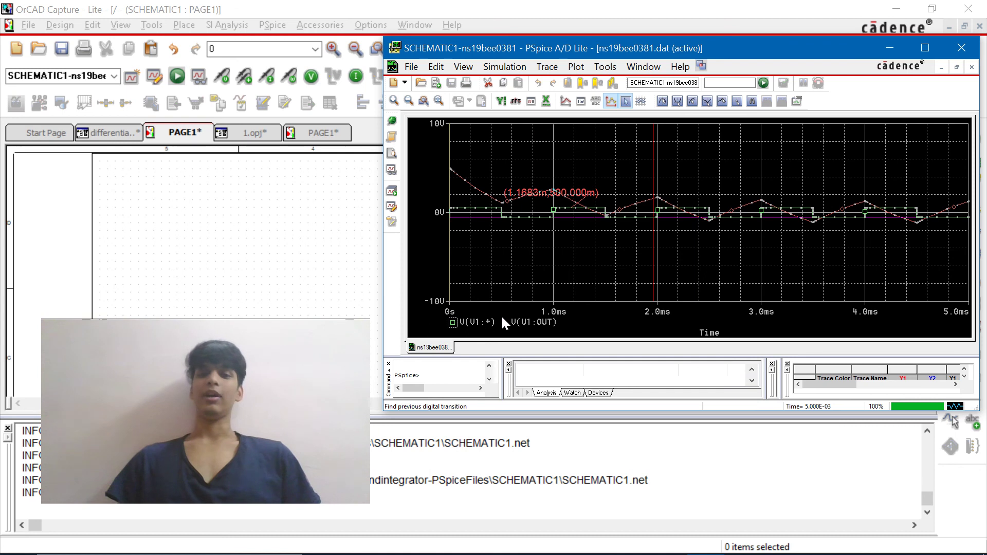
click(614, 251)
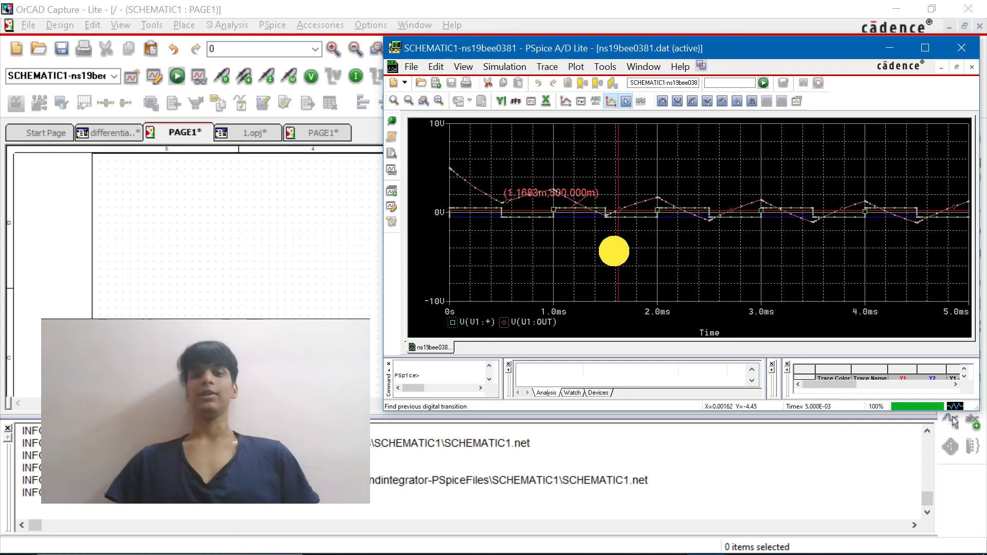
drag(614, 251, 450, 191)
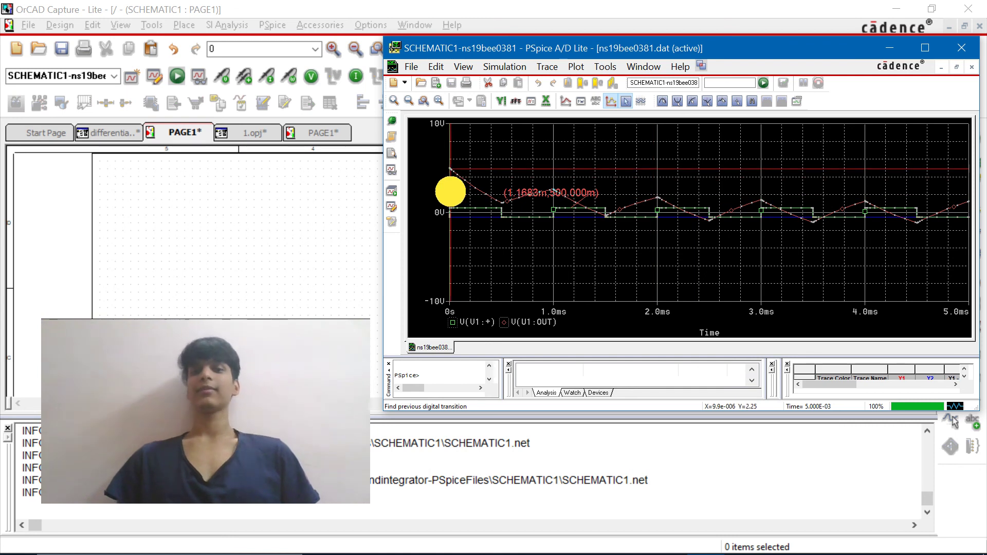
click(798, 102)
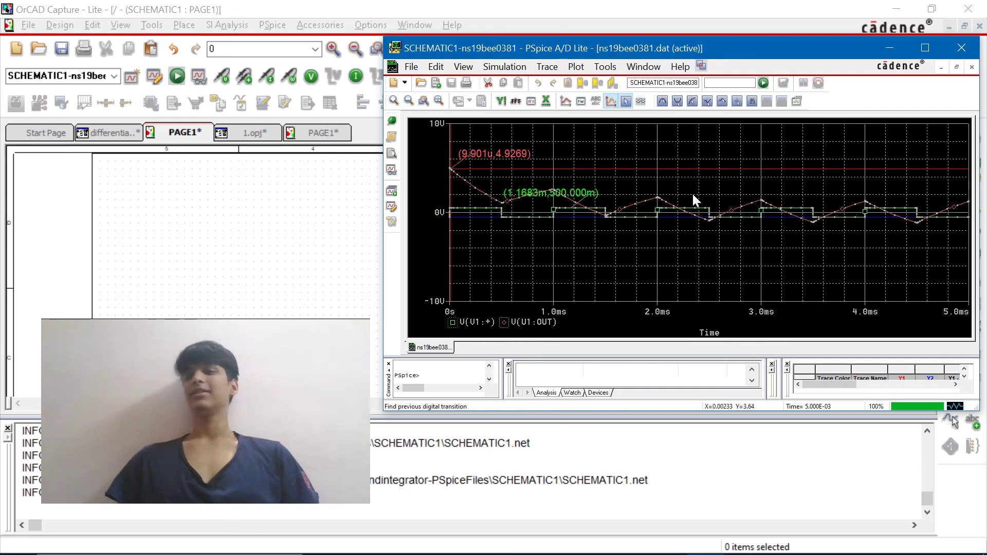
click(961, 48)
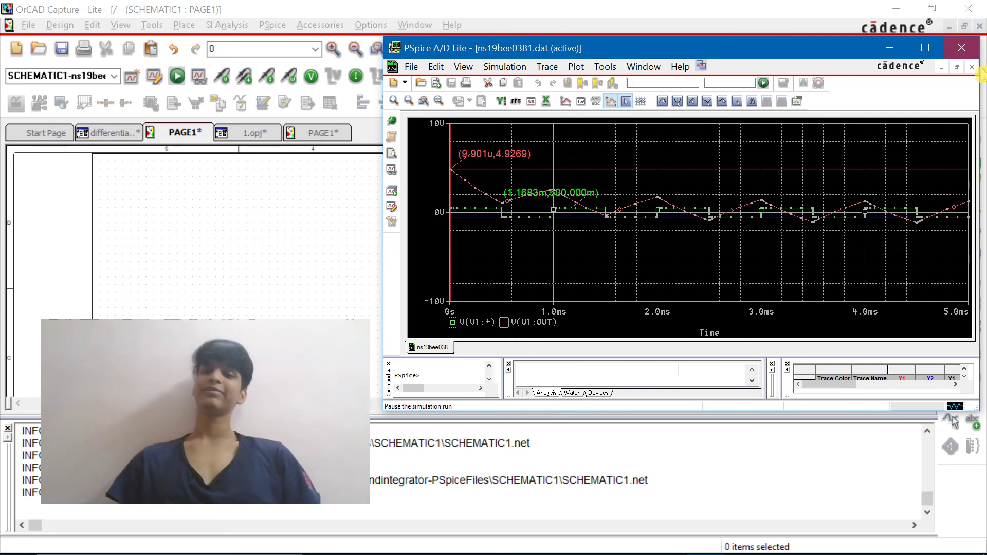